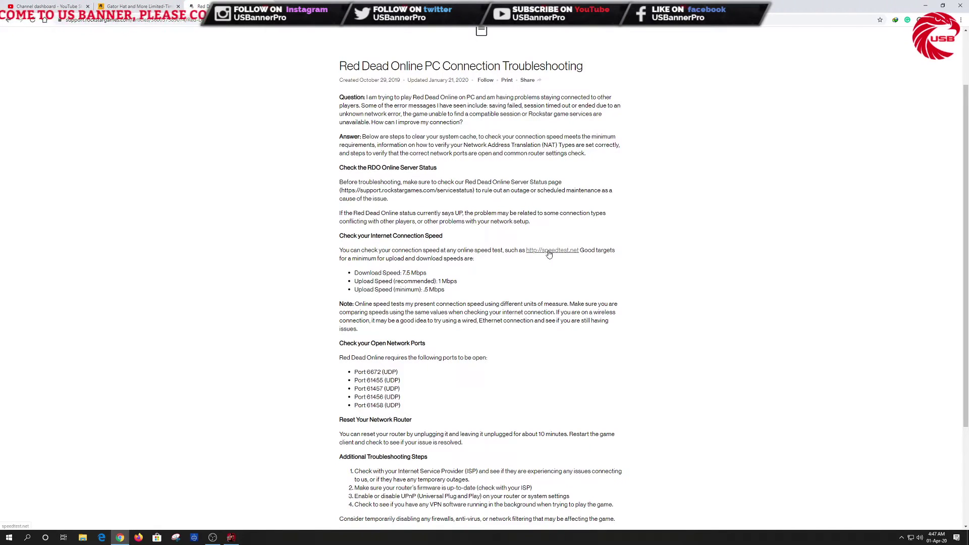
# Check the Rockstar online service status page, then return to the troubleshooting article
pyautogui.moveTo(525, 251); pyautogui.dragTo(580, 250)
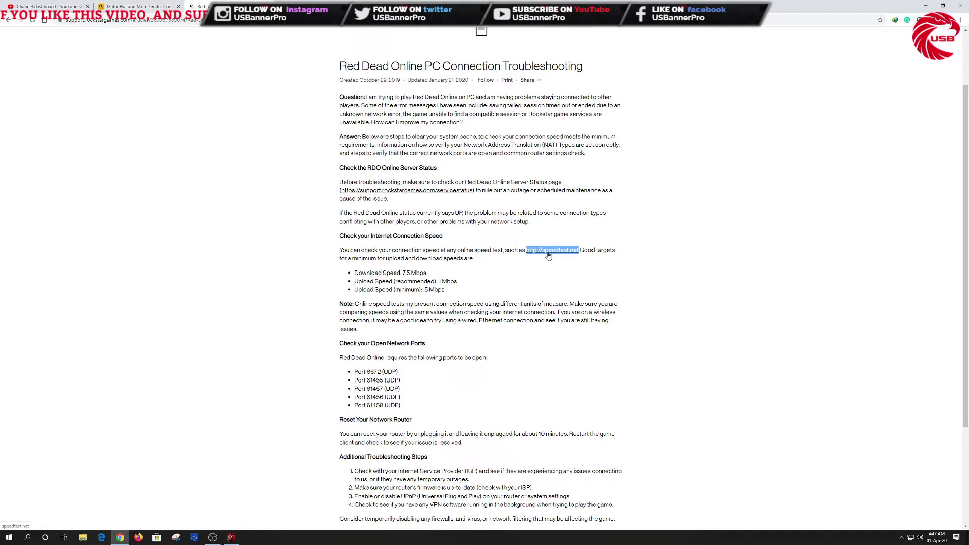
pyautogui.click(539, 261)
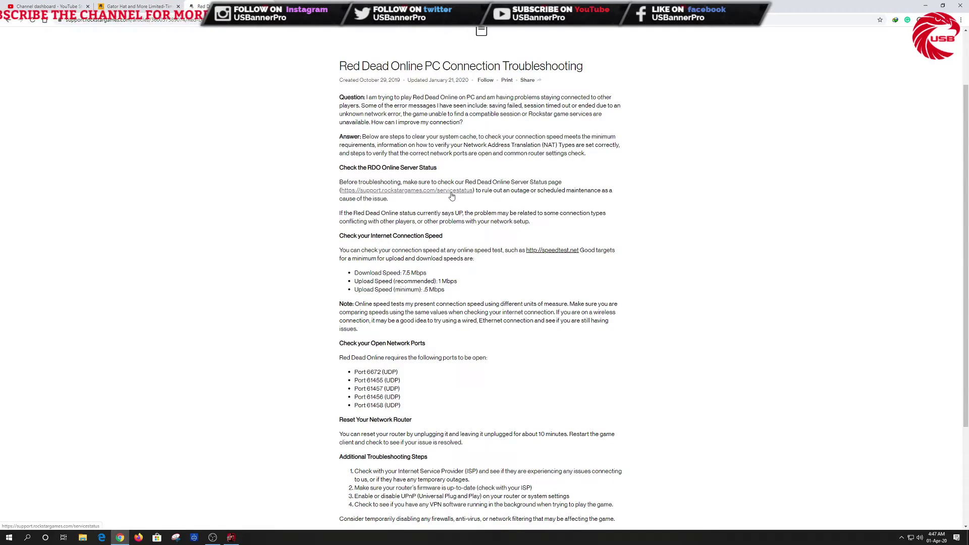
pyautogui.click(453, 196)
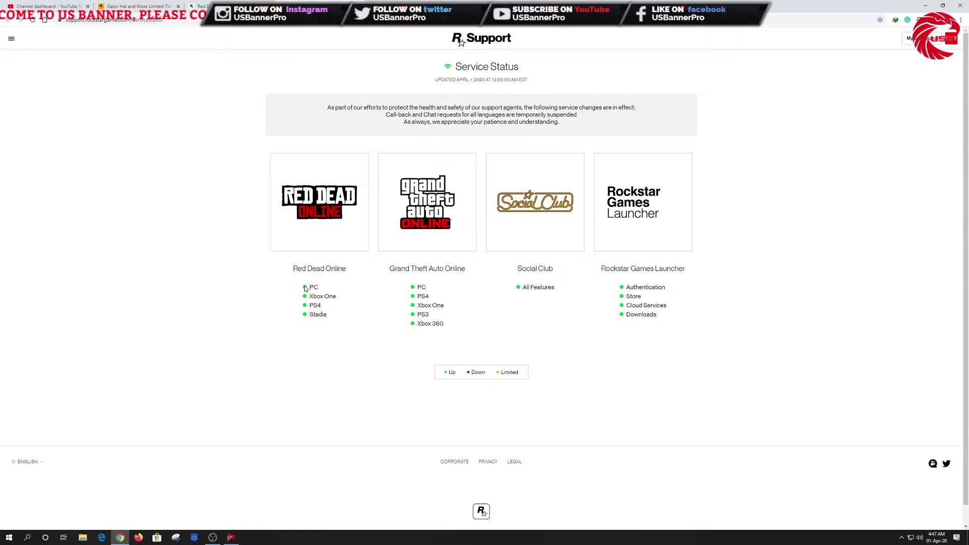
pyautogui.click(460, 41)
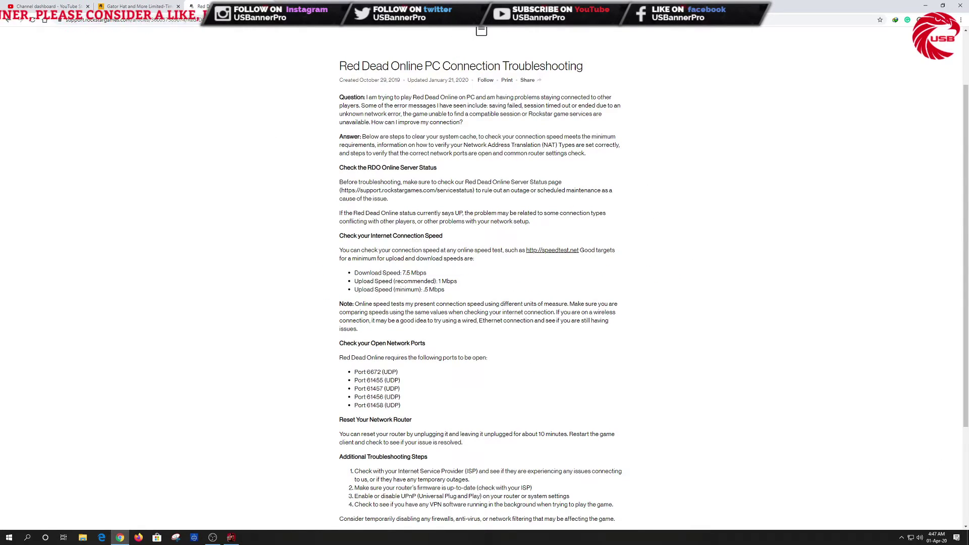
pyautogui.scroll(-1, 482, 294)
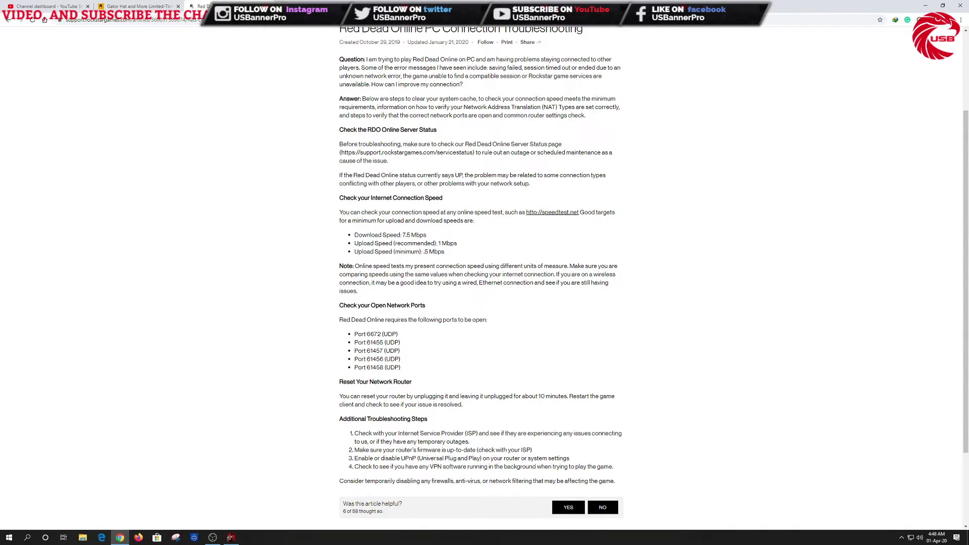
# Load the Archer C20 admin at 192.168.0.1 in a new tab and show the Virtual Server list
pyautogui.hotkey('ctrl', 't')
pyautogui.write('192.168.0.1')
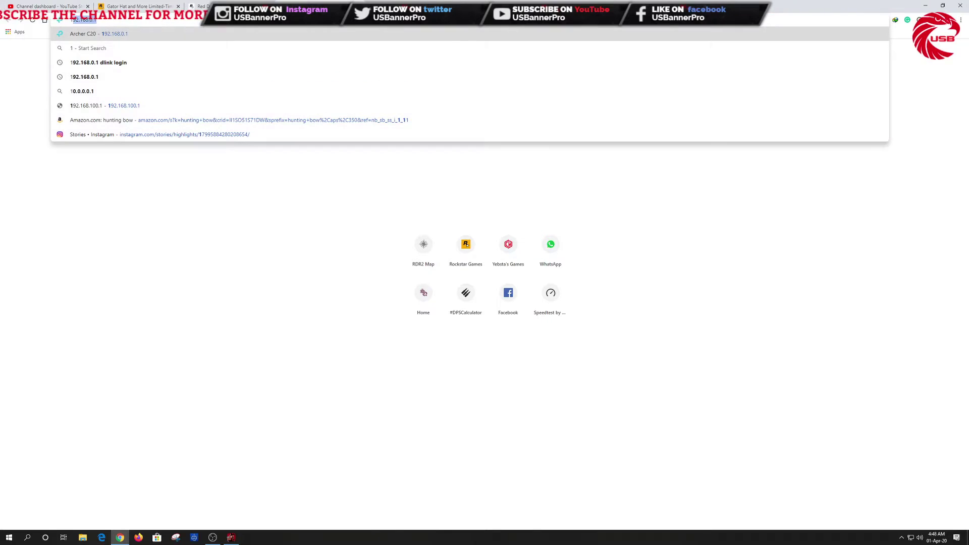
pyautogui.press('Return')
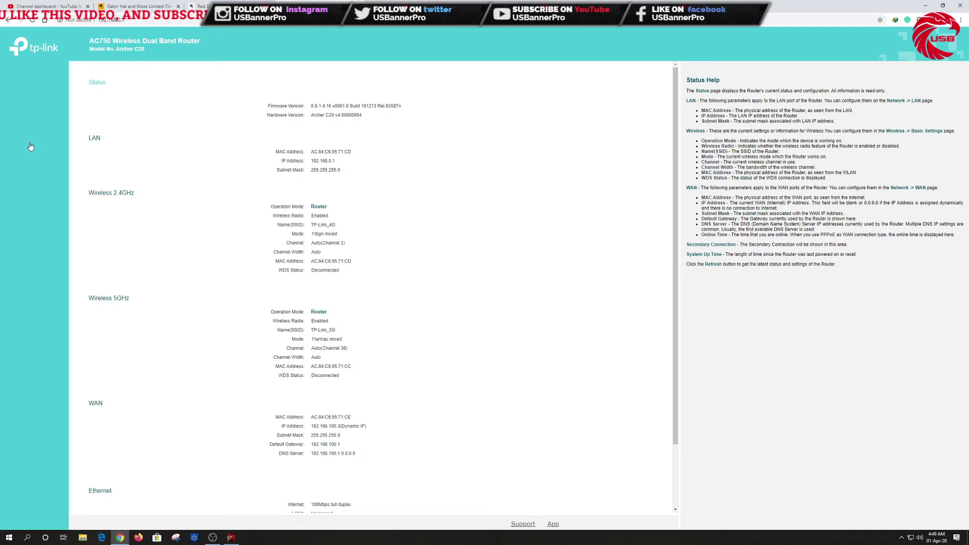
pyautogui.click(23, 154)
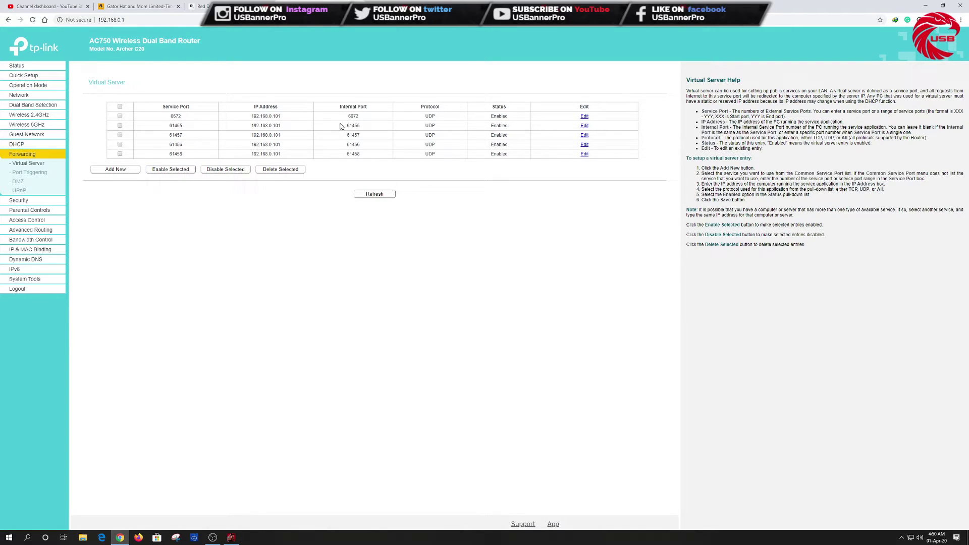
pyautogui.click(115, 168)
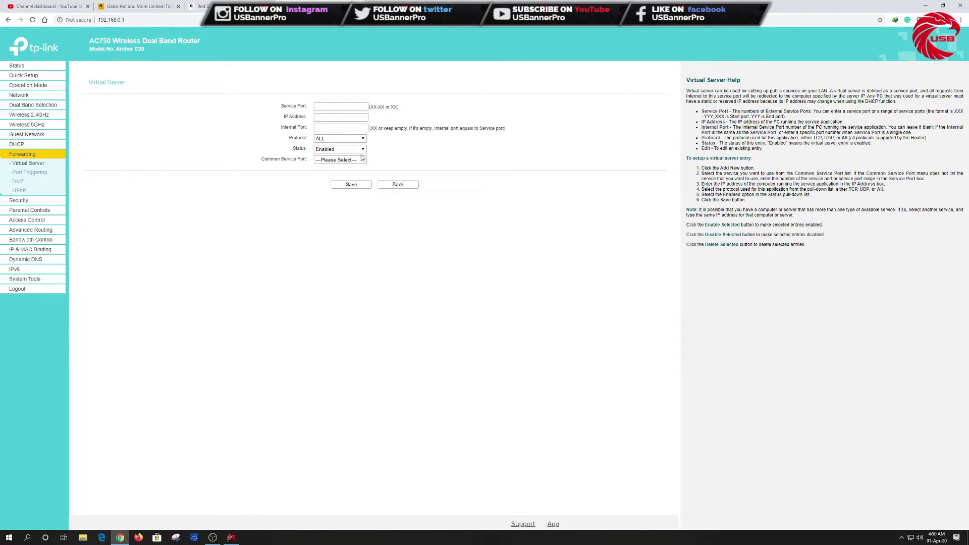
pyautogui.click(331, 128)
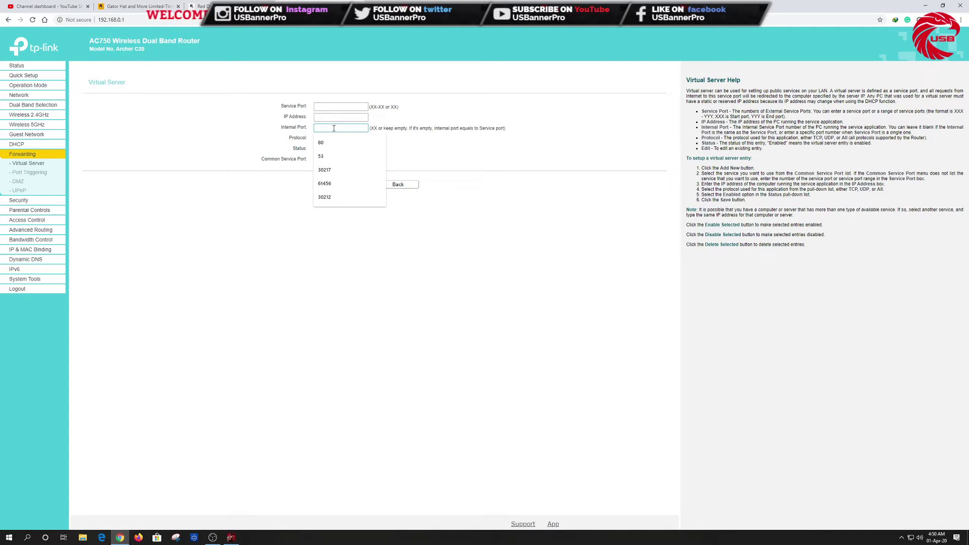
pyautogui.click(341, 107)
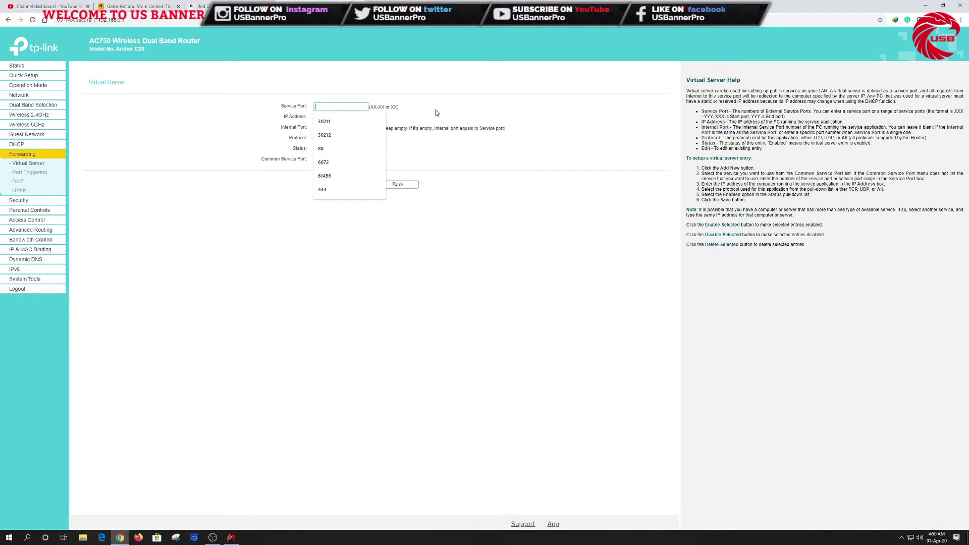
pyautogui.press('Escape')
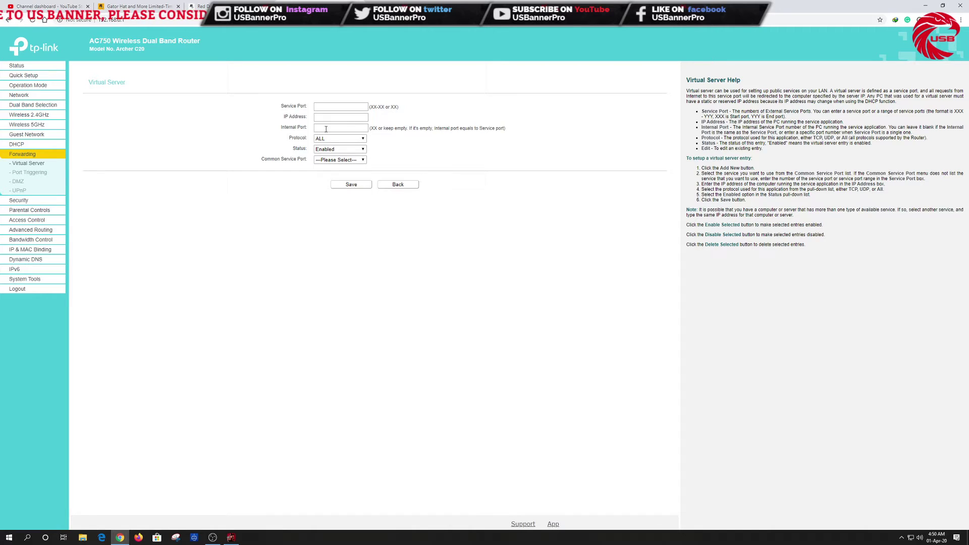
pyautogui.click(397, 185)
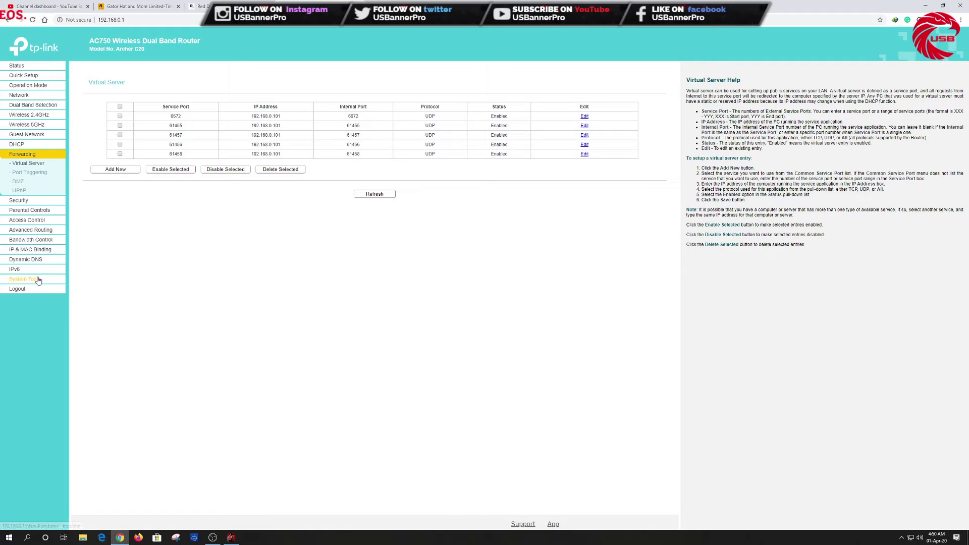
# Expand System Tools and show the Reboot page with its manual restart option
pyautogui.click(25, 278)
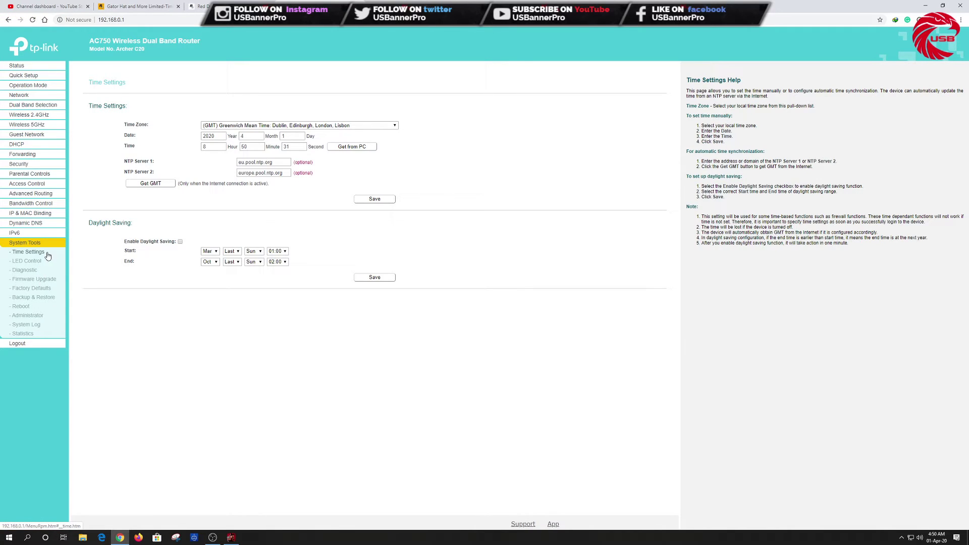
pyautogui.click(22, 306)
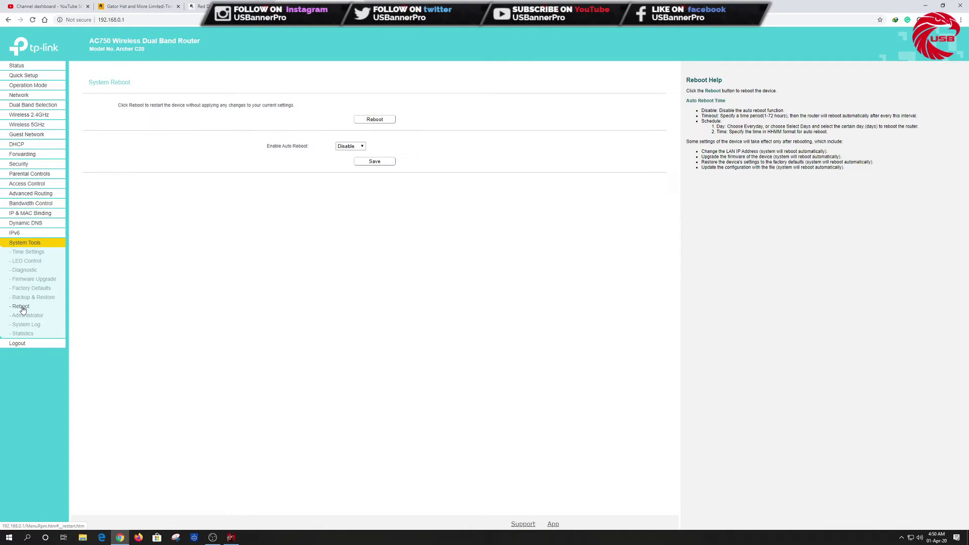